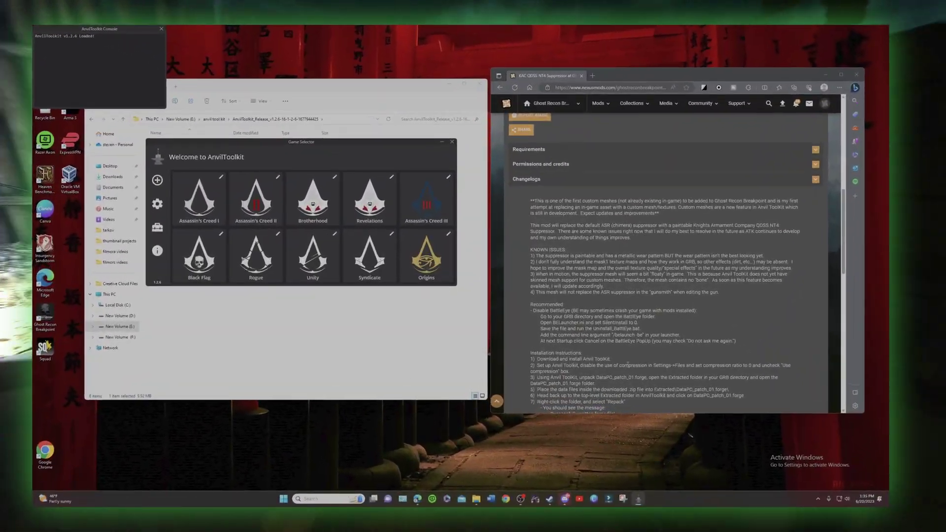
# - Uncheck Use compression, set Compression ratio to 0, and scroll to Ghost Recon: Breakpoint
pyautogui.click(156, 207)
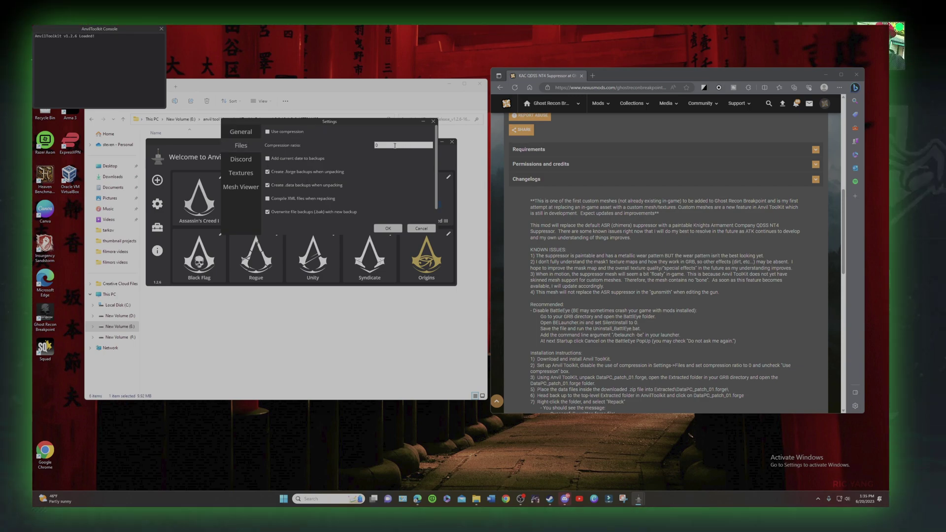
pyautogui.click(387, 229)
pyautogui.scroll(-2, 305, 248)
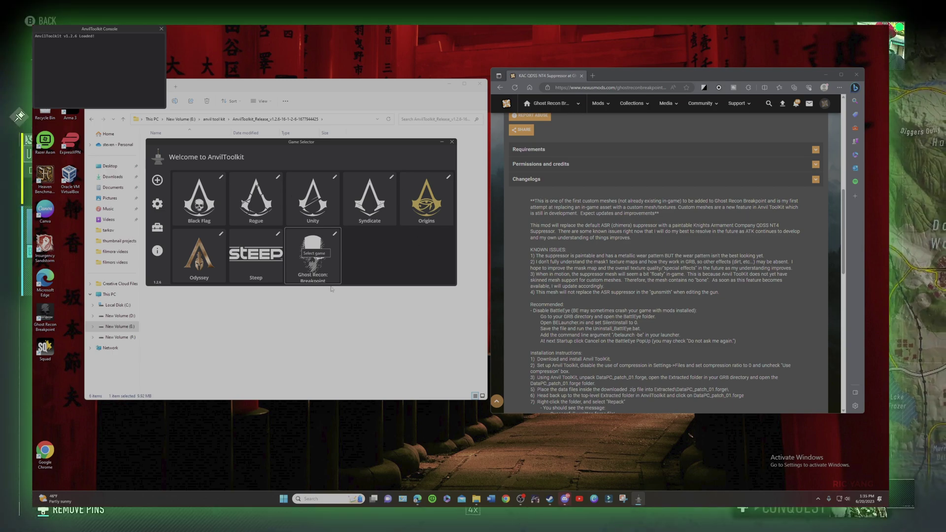
# - Open Ghost Recon: Breakpoint in Game Explorer and arrange it beside the suppressor mod page
pyautogui.click(319, 254)
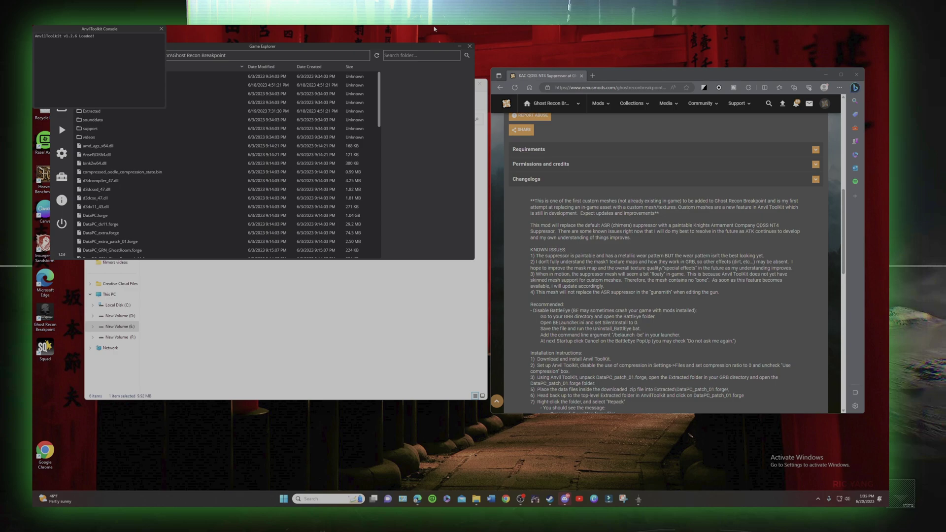
pyautogui.moveTo(514, 49); pyautogui.dragTo(457, 105)
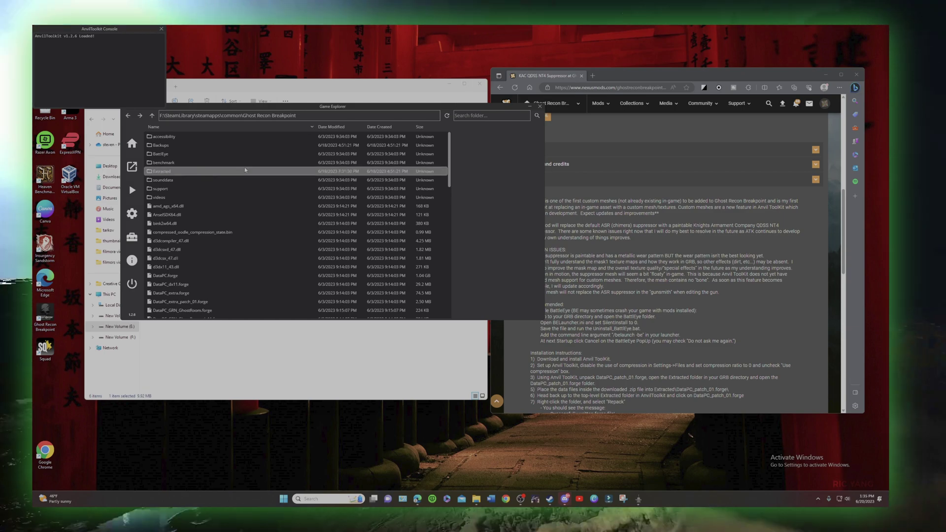
pyautogui.moveTo(293, 109); pyautogui.dragTo(308, 108)
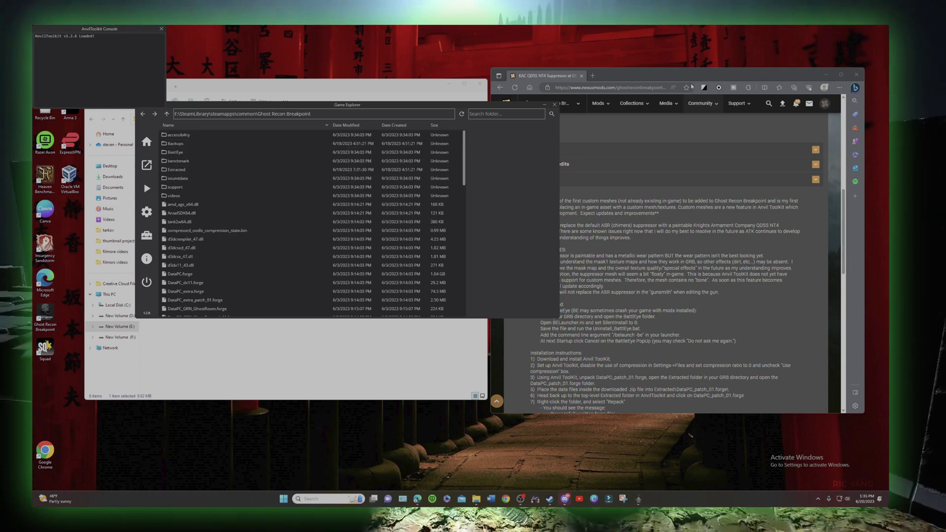
pyautogui.moveTo(698, 78); pyautogui.dragTo(691, 60)
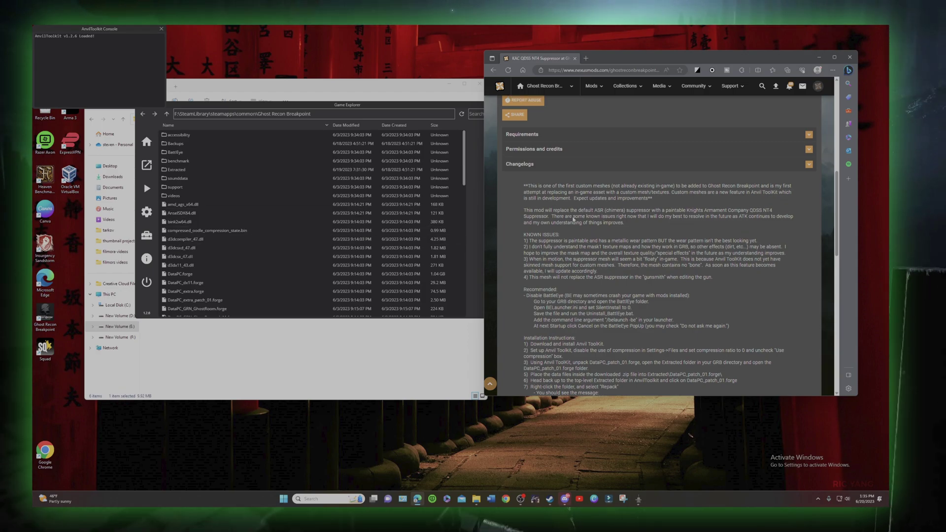
pyautogui.scroll(5, 560, 278)
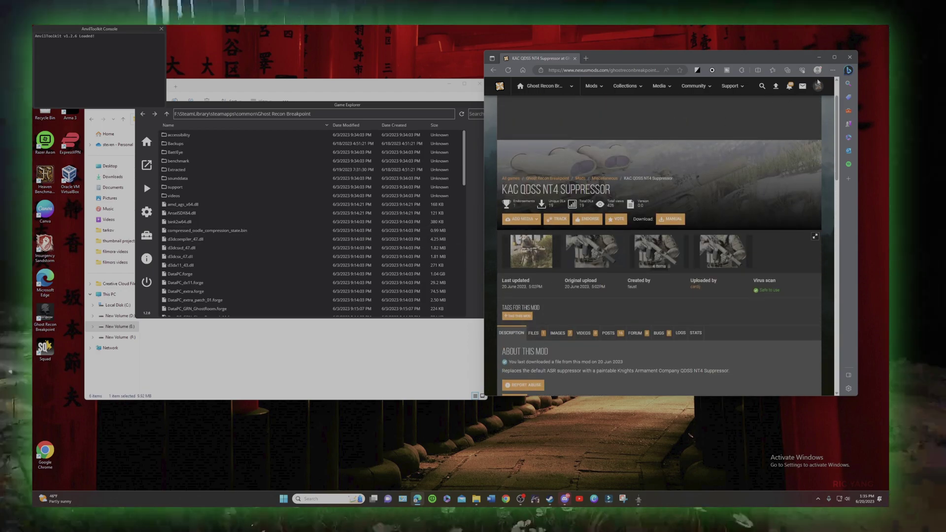
# - Open Edge's Downloads list and scroll through it to the Weapon Emporium and KAC_NT4 archives
pyautogui.click(832, 70)
pyautogui.click(735, 150)
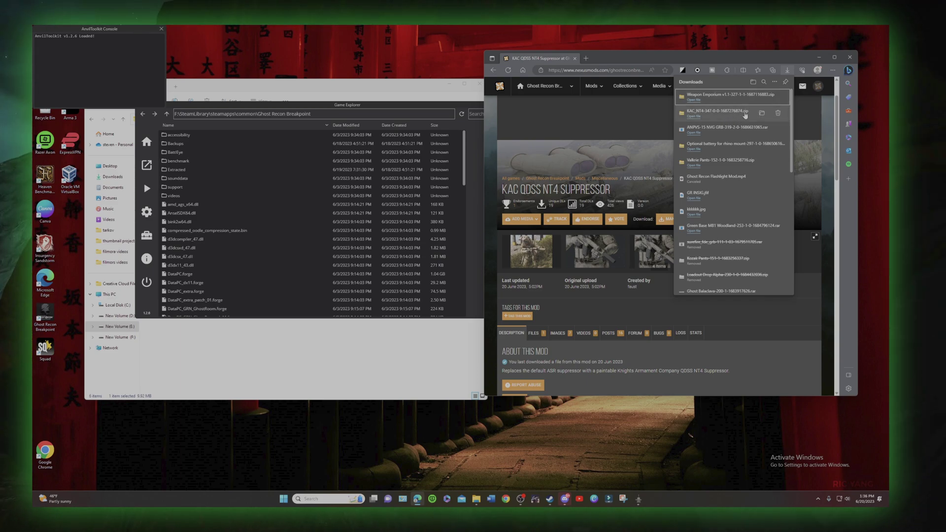
pyautogui.scroll(-3, 739, 187)
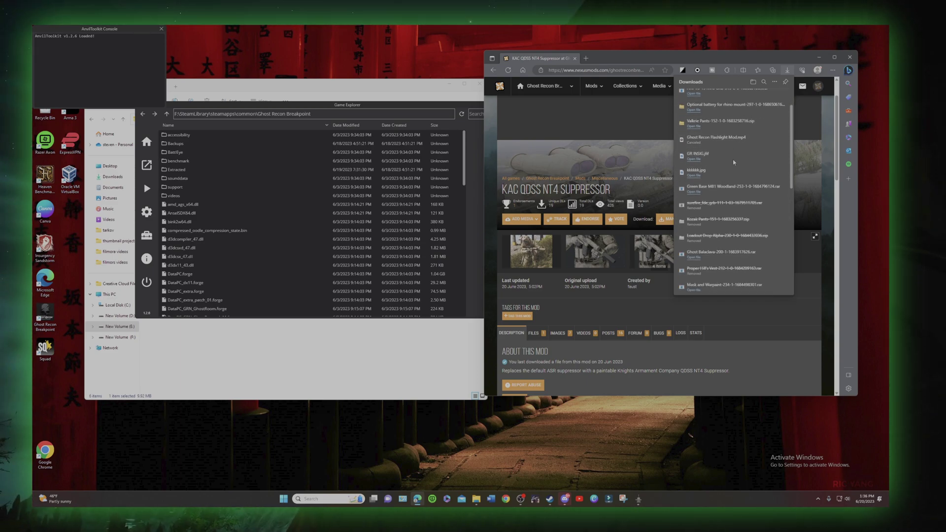
pyautogui.scroll(-3, 742, 197)
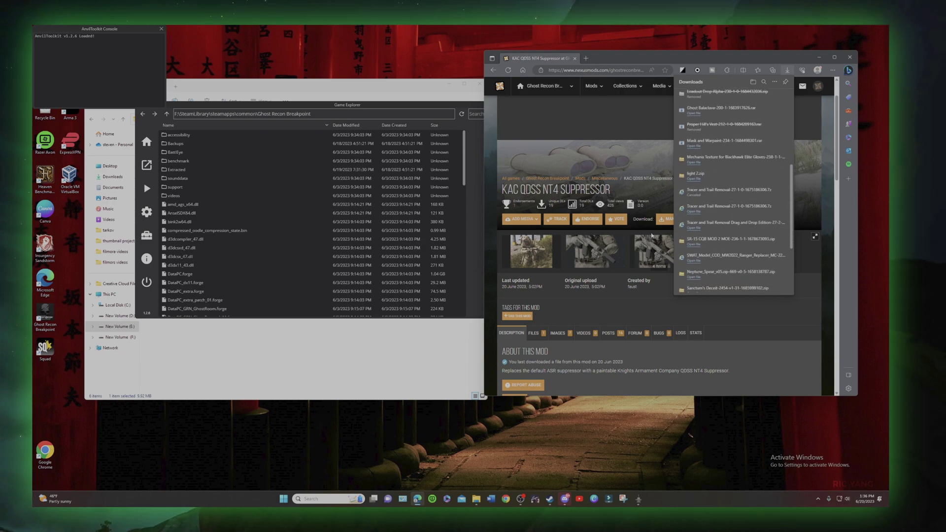
pyautogui.scroll(-2, 736, 209)
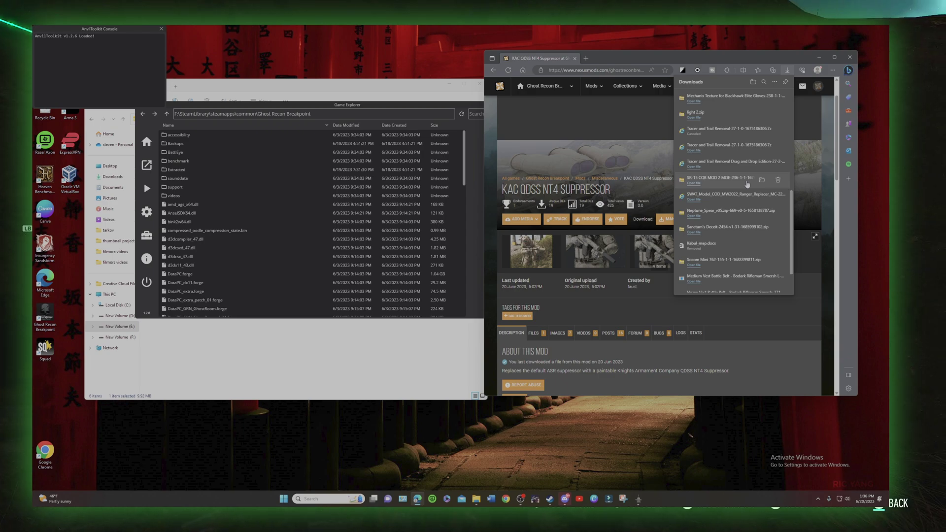
pyautogui.scroll(6, 747, 184)
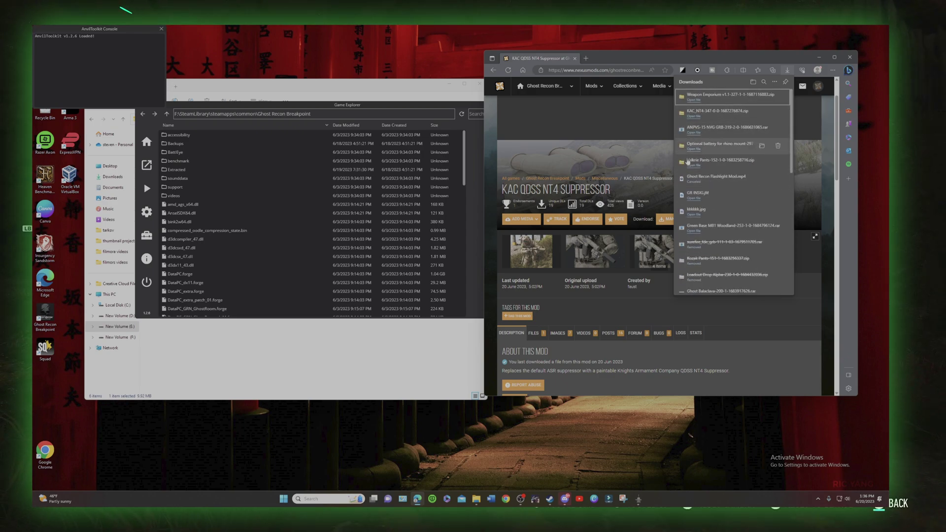
# - Reveal the Weapon Emporium download in File Explorer and open Weapon Emporium v1.1 > Lasers
pyautogui.click(763, 97)
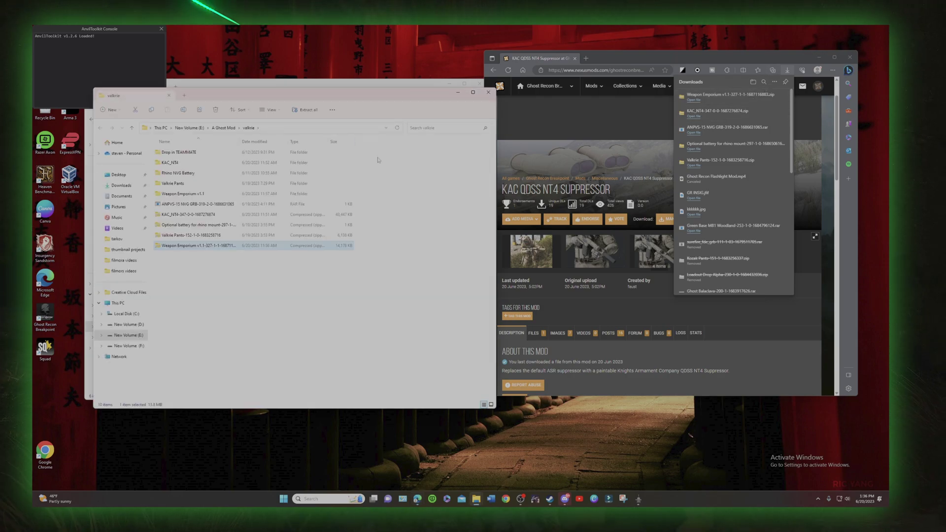
pyautogui.moveTo(313, 89); pyautogui.dragTo(671, 52)
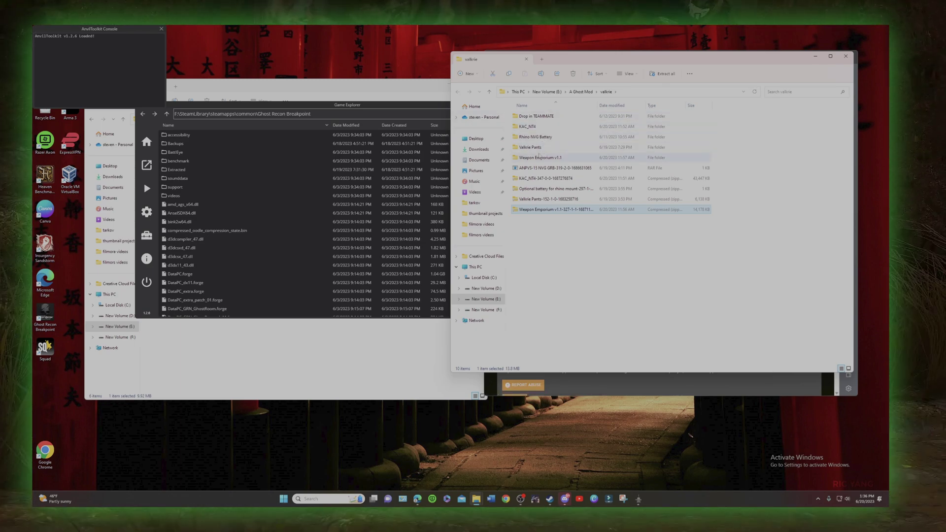
pyautogui.doubleClick(542, 156)
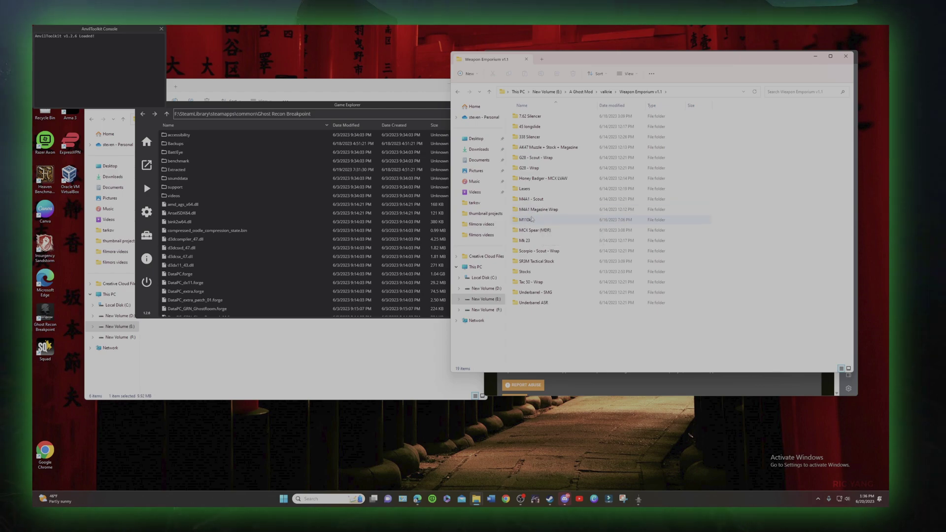
pyautogui.doubleClick(524, 188)
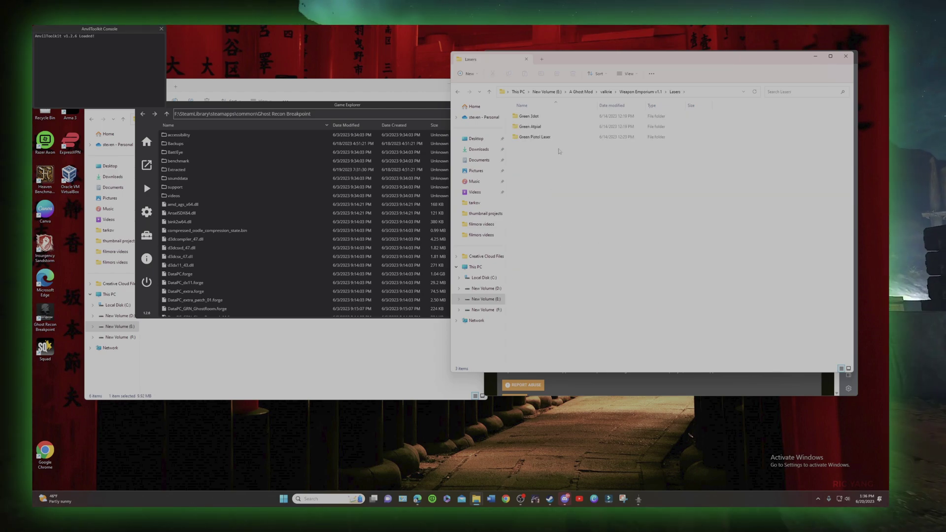
# - Go through Green Pistol Laser > Laser standalone into the Drop in Extracted folder with the LaserBeam data
pyautogui.doubleClick(536, 137)
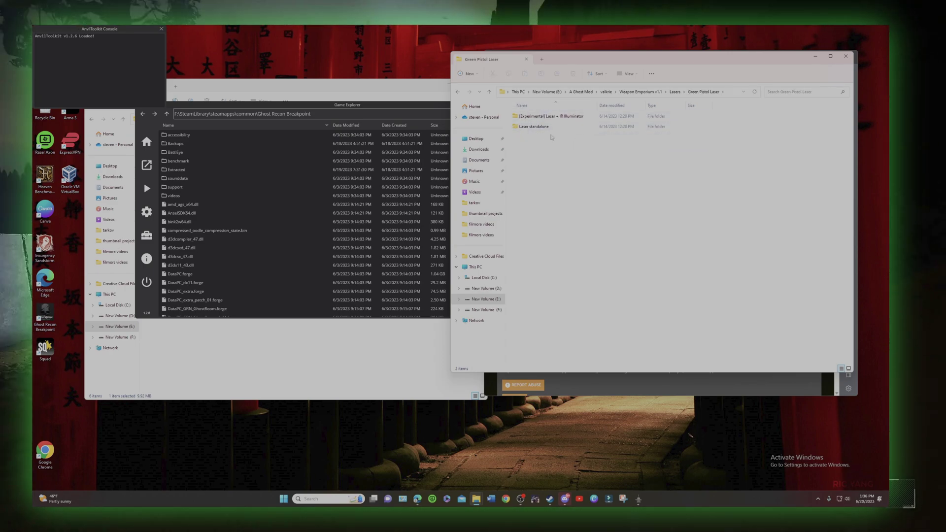
pyautogui.click(533, 127)
pyautogui.doubleClick(533, 127)
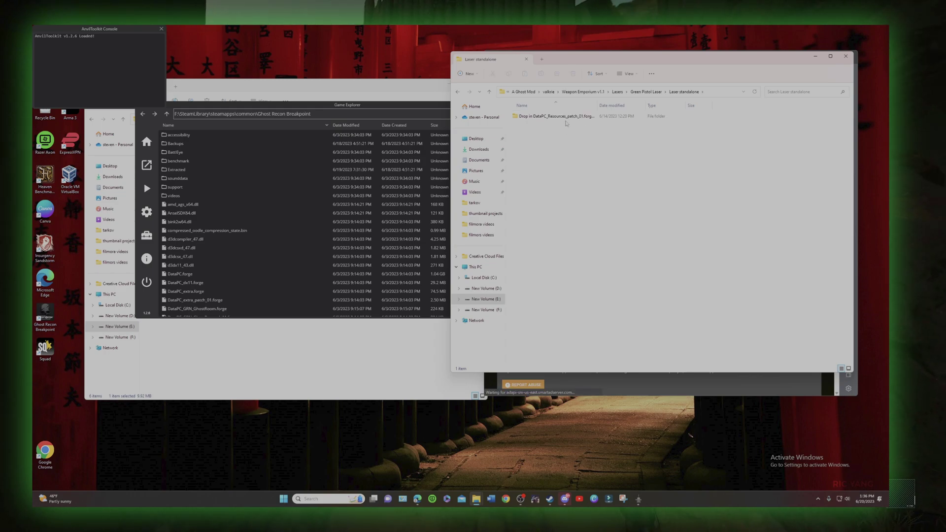
pyautogui.doubleClick(526, 117)
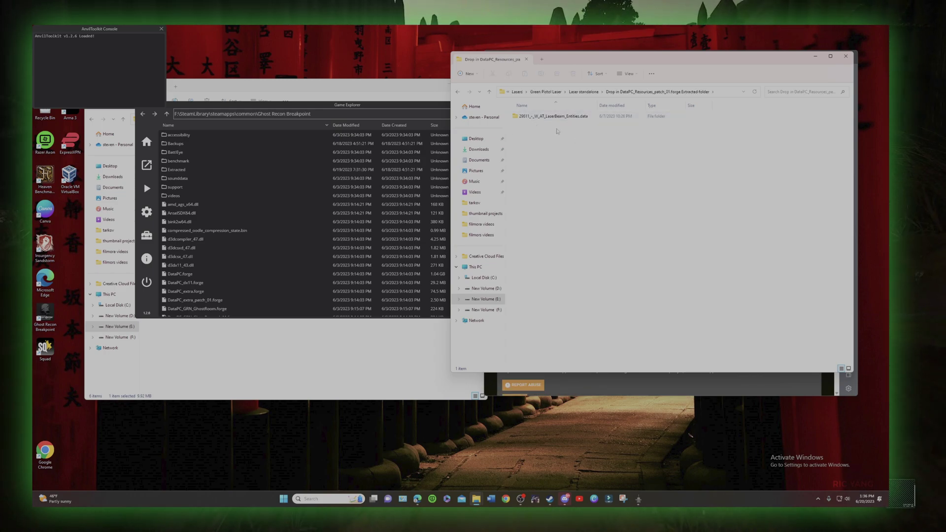
pyautogui.moveTo(614, 58); pyautogui.dragTo(630, 59)
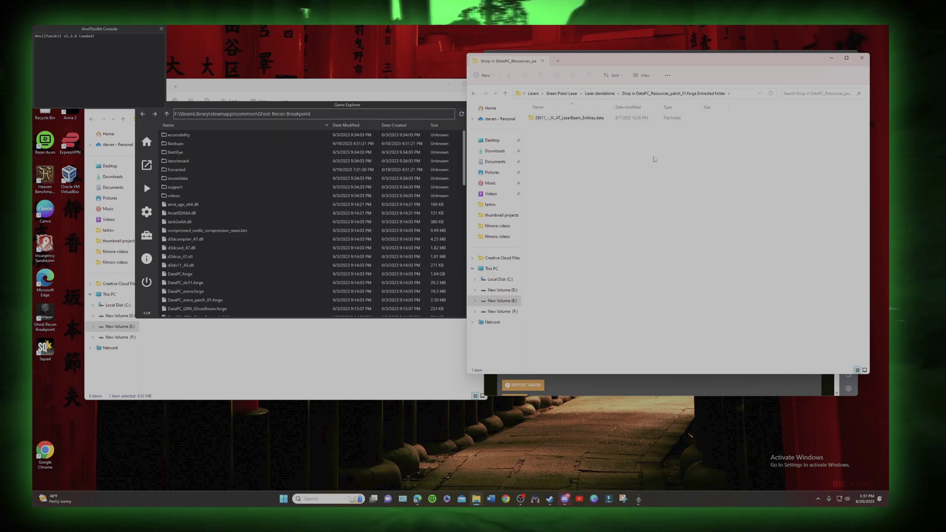
pyautogui.scroll(-2, 295, 254)
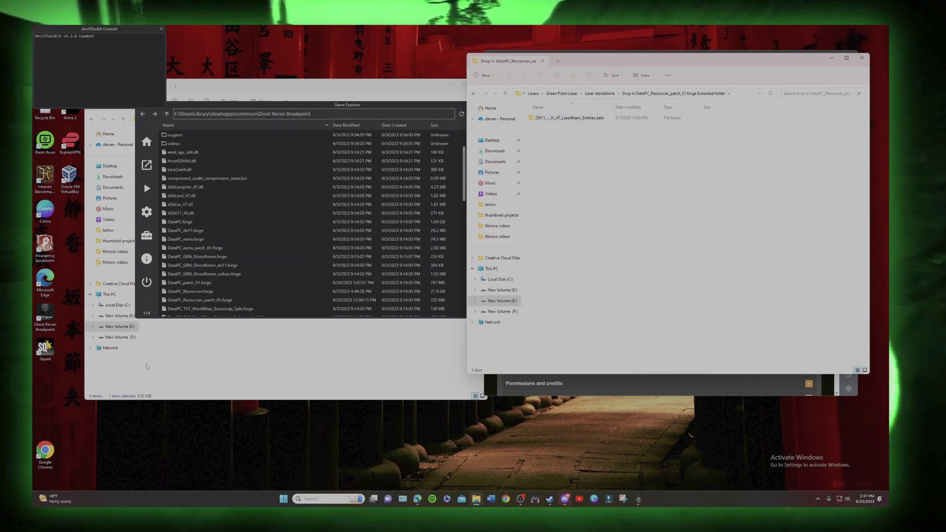
pyautogui.click(549, 390)
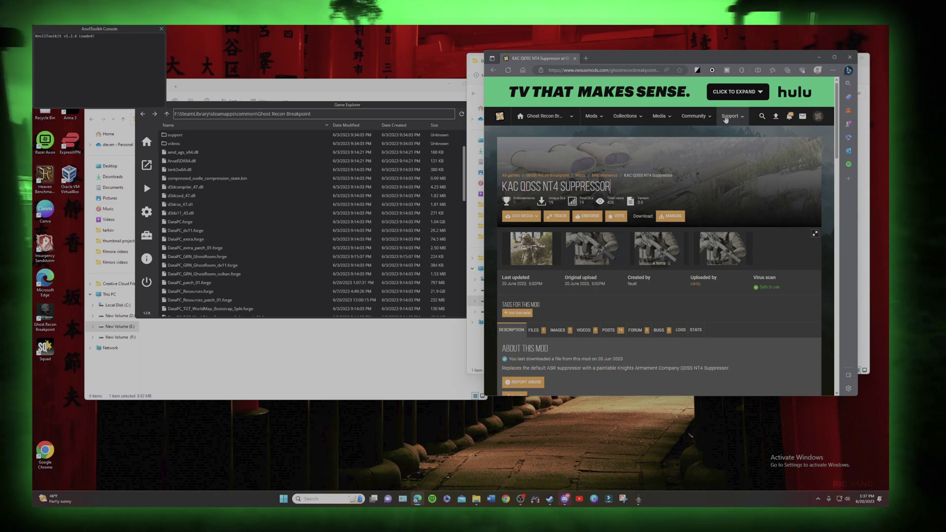
# - From Download history, open Weapon Accessory Emporium v1.1 and scroll to its DataPC_Resources_patch_01 swap instructions
pyautogui.moveTo(591, 116)
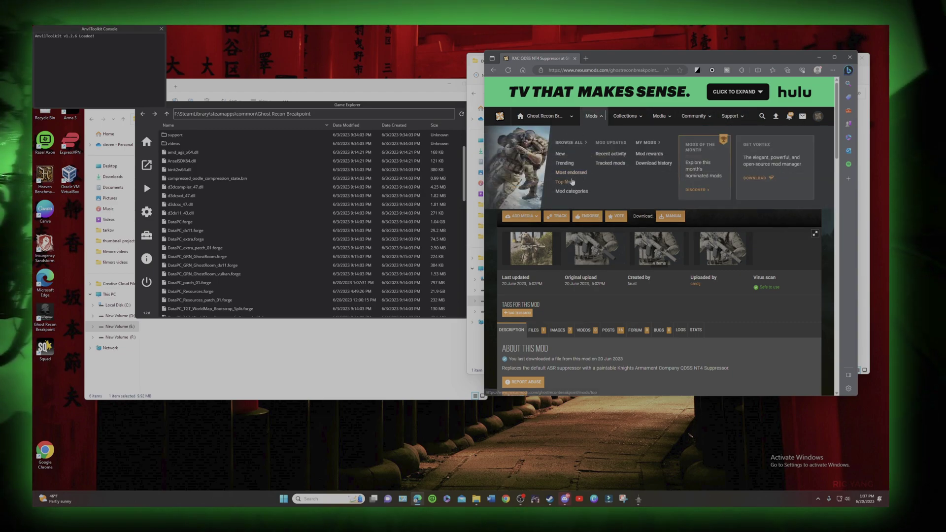
pyautogui.click(654, 153)
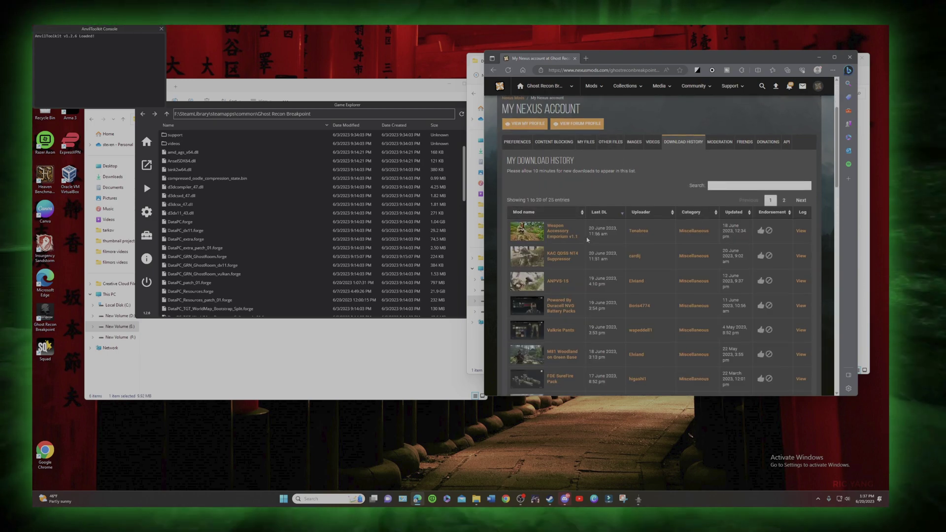
pyautogui.click(561, 231)
pyautogui.scroll(-2, 731, 243)
pyautogui.scroll(-6, 730, 243)
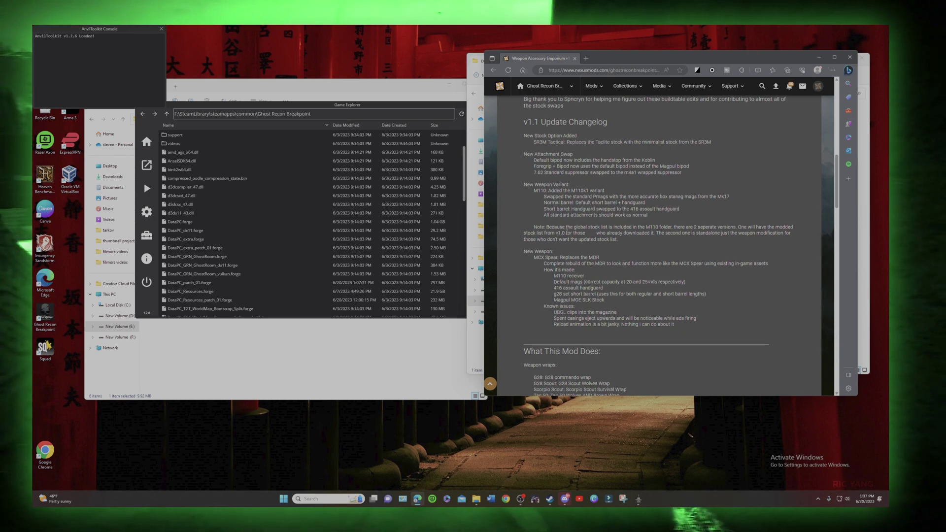
pyautogui.scroll(-10, 601, 307)
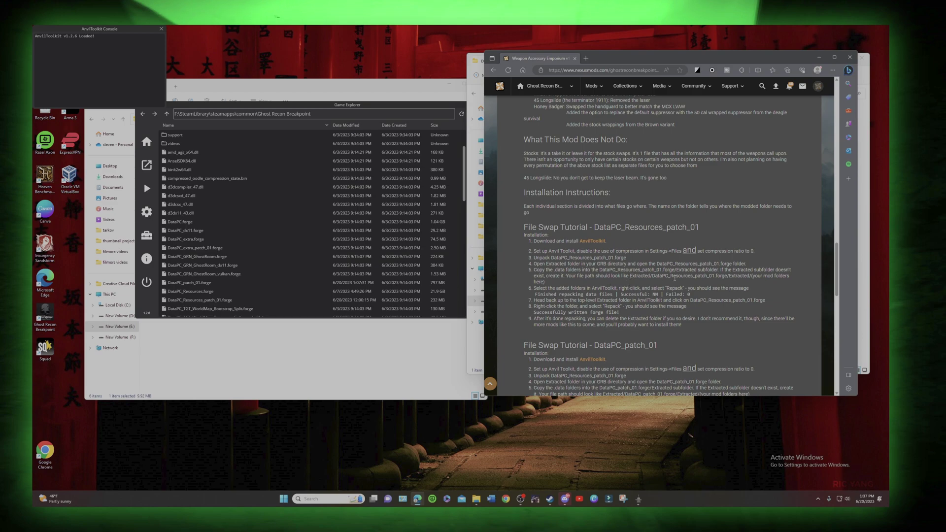
pyautogui.scroll(-2, 261, 237)
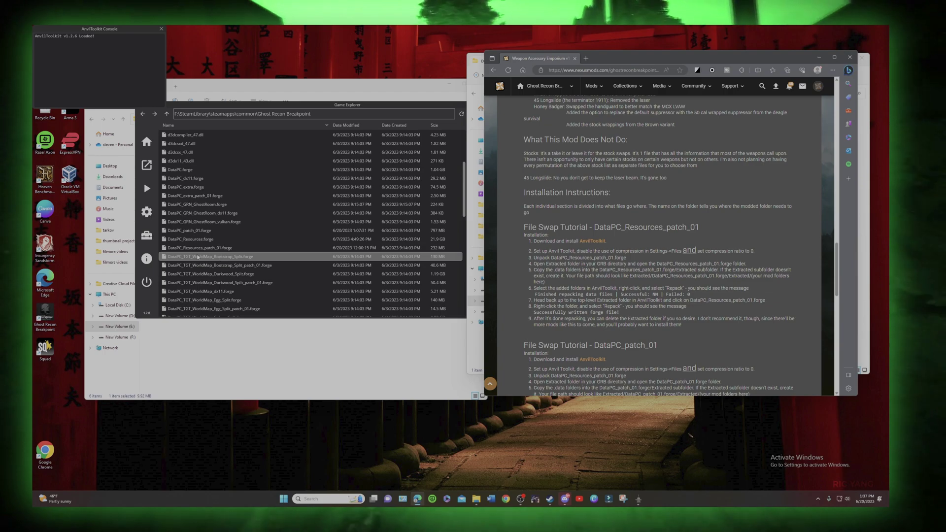
# - Unpack DataPC_Resources_patch_01.forge in Game Explorer to browse its contents
pyautogui.click(209, 249)
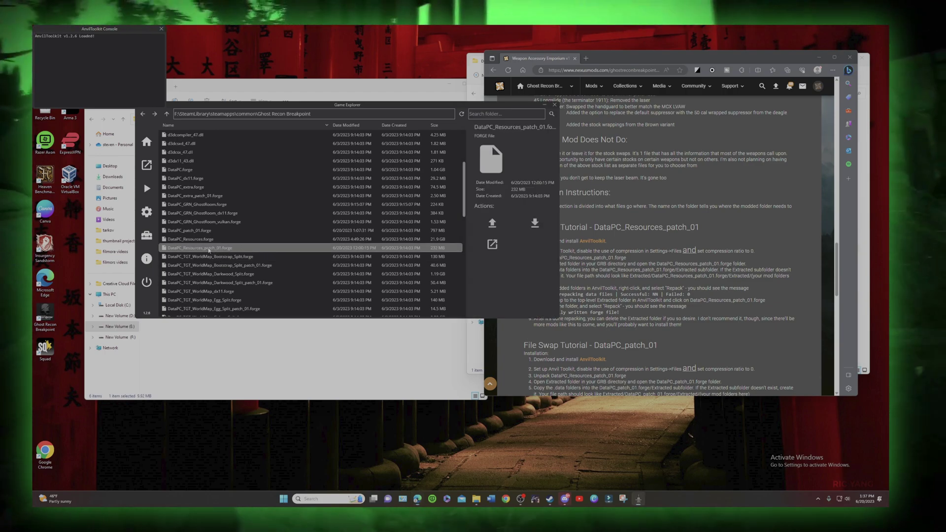
pyautogui.rightClick(209, 250)
pyautogui.click(228, 254)
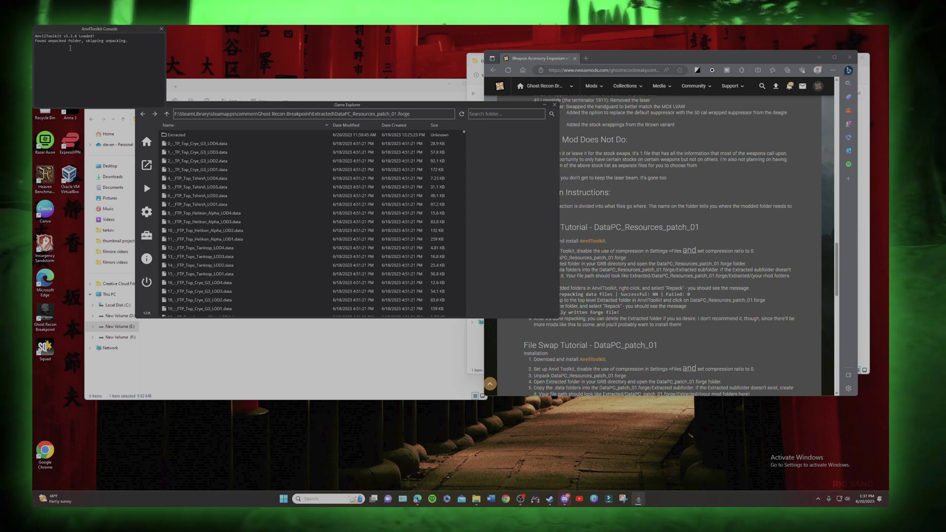
# - Open the archive's Extracted folder and delete all nine old .data files inside it
pyautogui.doubleClick(180, 134)
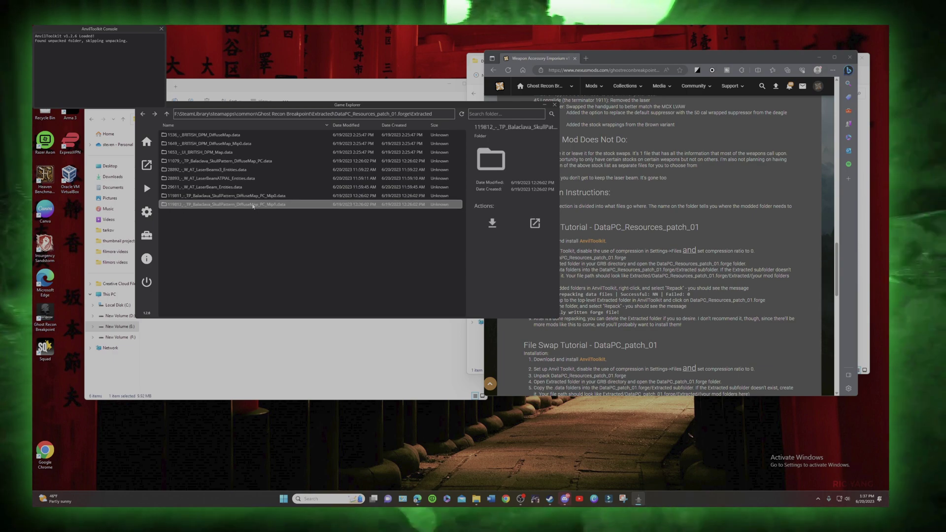
pyautogui.hotkey('ctrl', 'a')
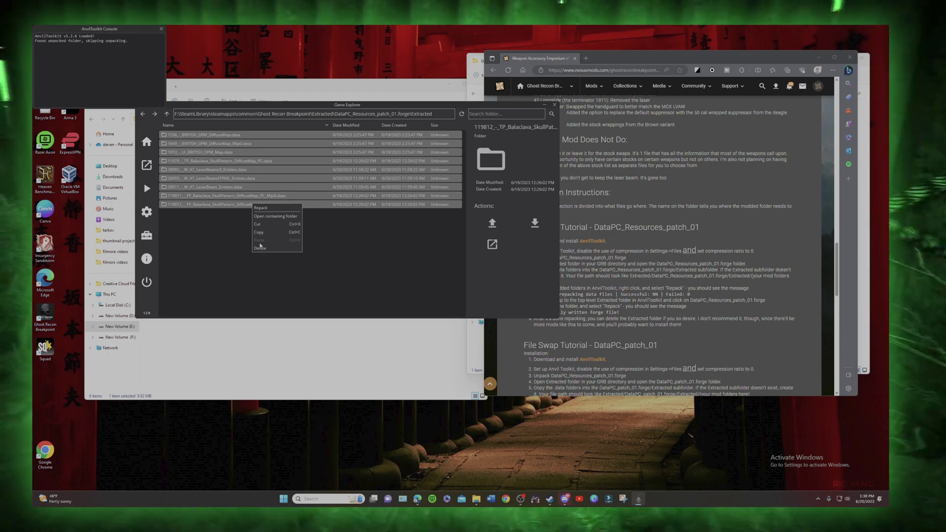
pyautogui.click(260, 248)
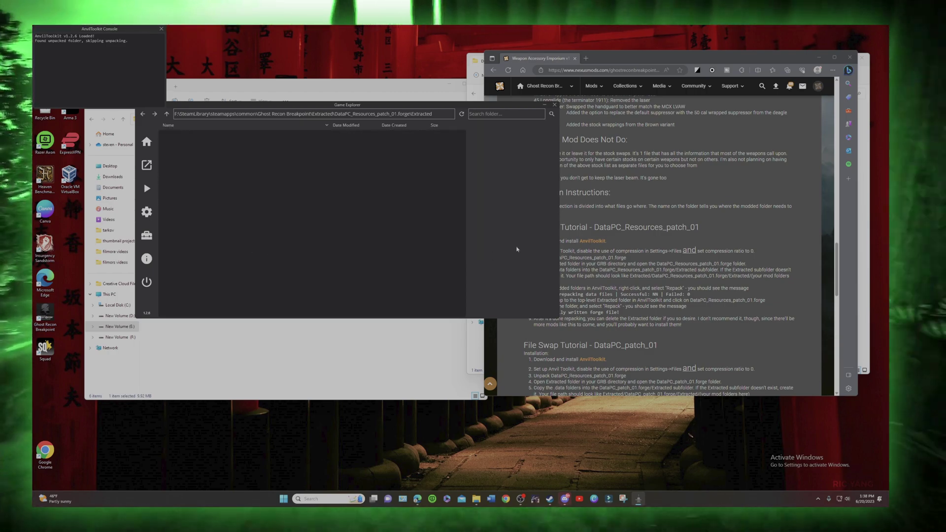
pyautogui.click(671, 150)
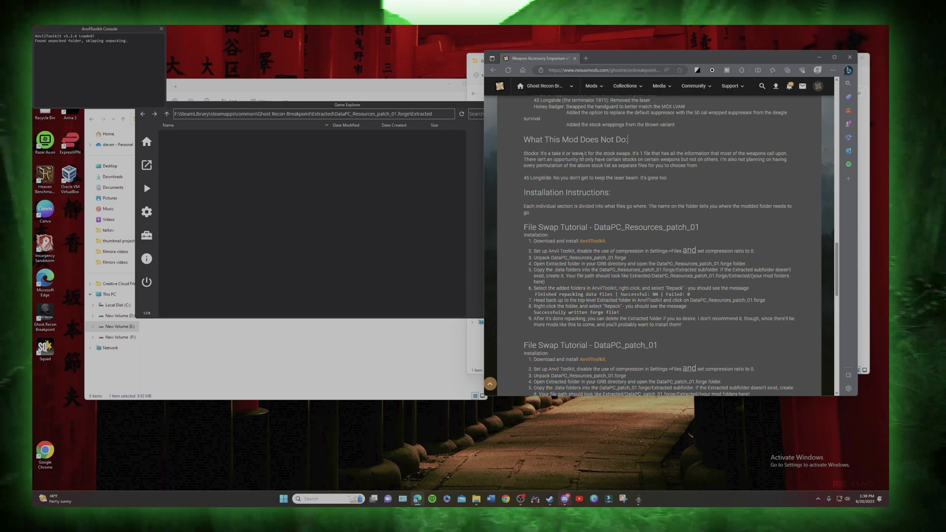
# - Return to the unpacked DataPC_Resources_patch_01.forge folder and open its containing folder in File Explorer
pyautogui.click(868, 125)
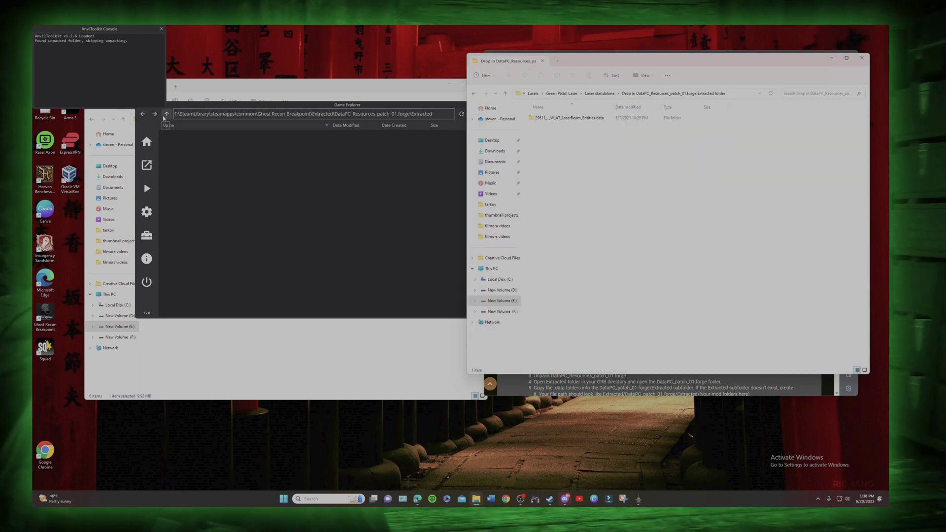
pyautogui.click(166, 113)
pyautogui.click(167, 114)
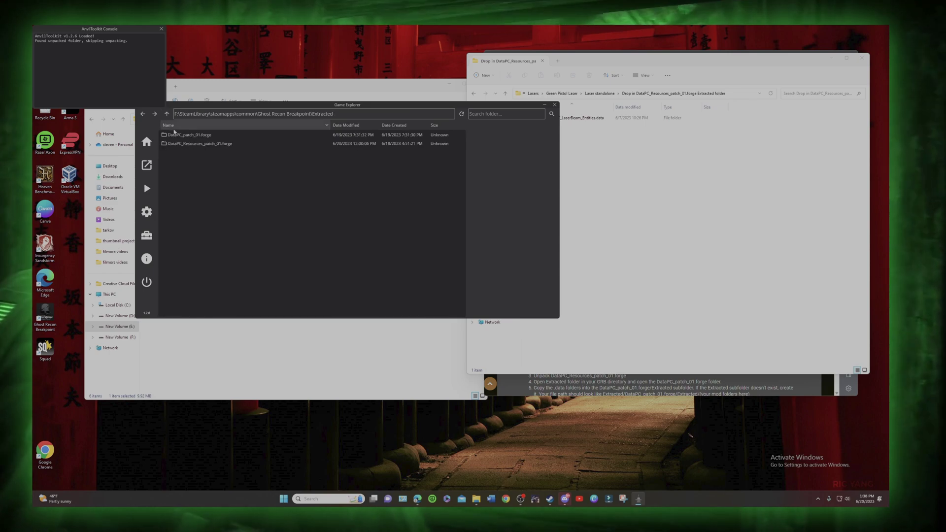
pyautogui.click(144, 115)
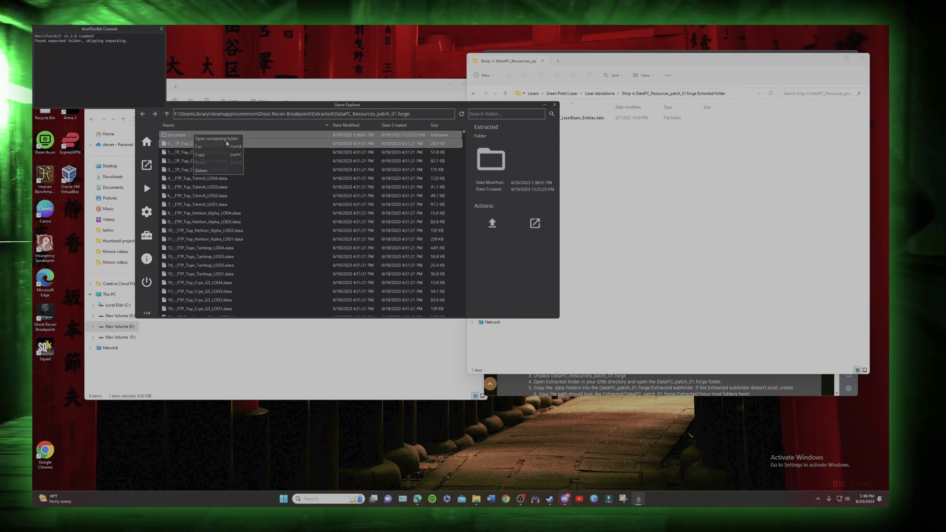
pyautogui.click(226, 141)
# - Move the new Explorer window left and open the empty Extracted subfolder
pyautogui.moveTo(745, 71); pyautogui.dragTo(382, 74)
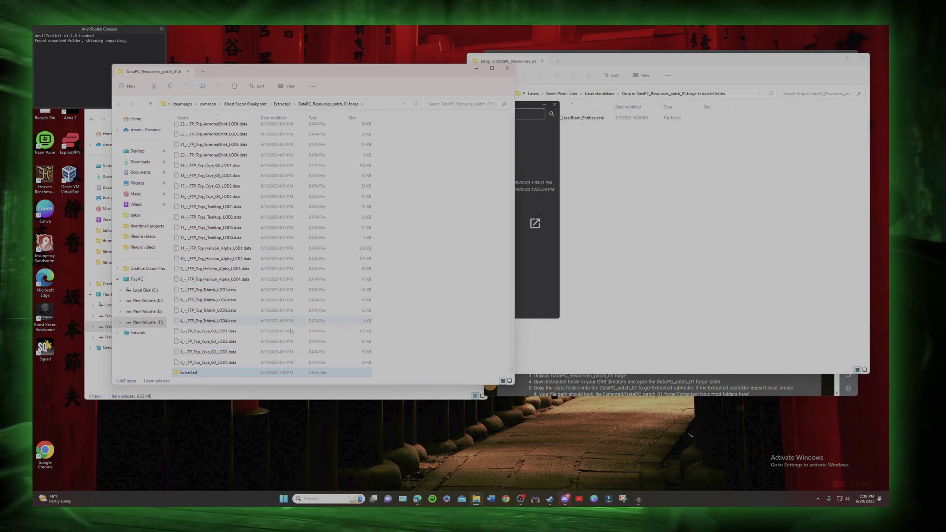
pyautogui.doubleClick(183, 374)
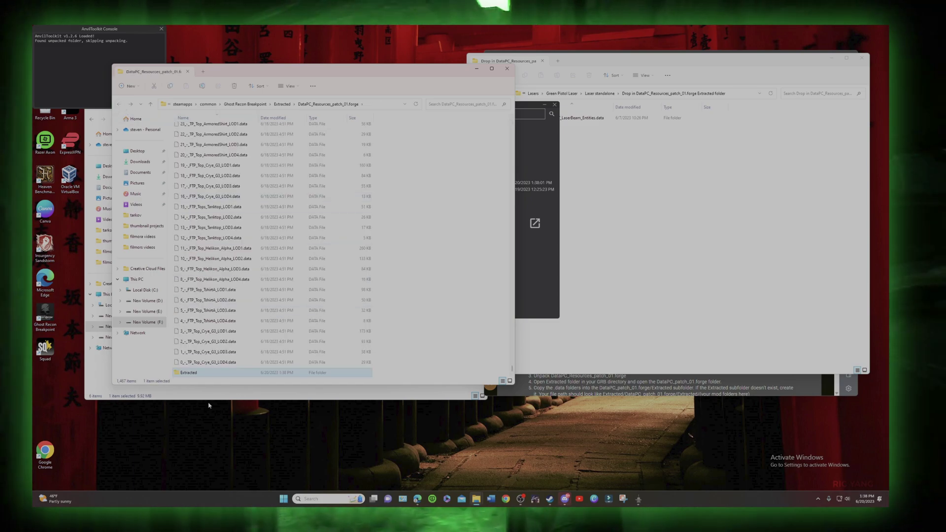
pyautogui.rightClick(437, 212)
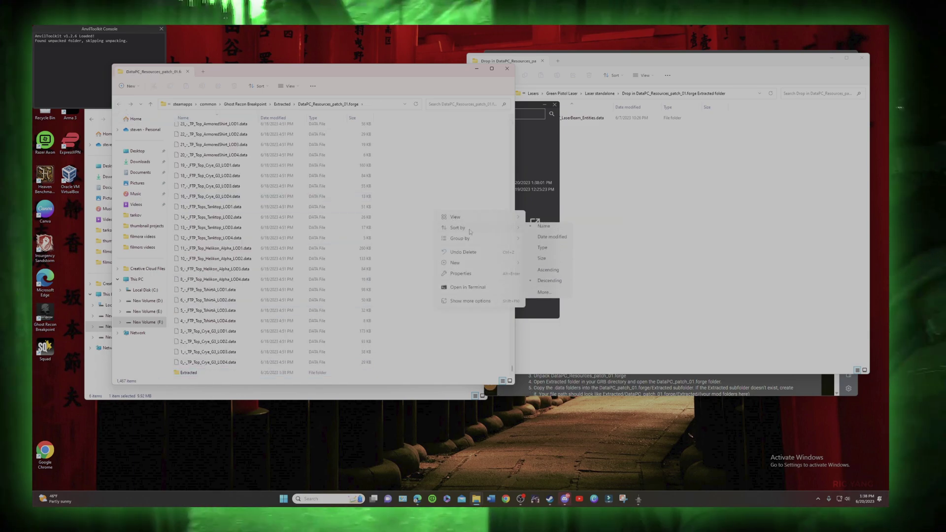
pyautogui.moveTo(456, 263)
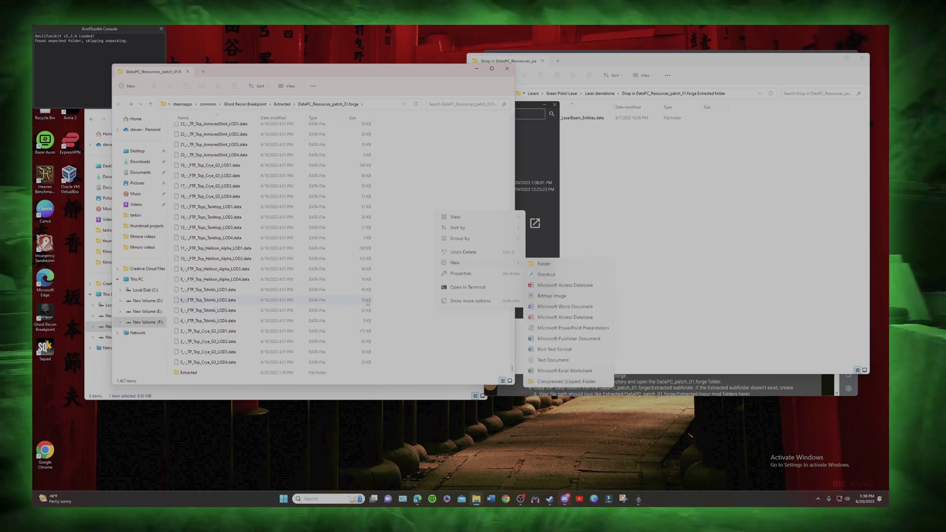
pyautogui.click(410, 349)
pyautogui.doubleClick(205, 374)
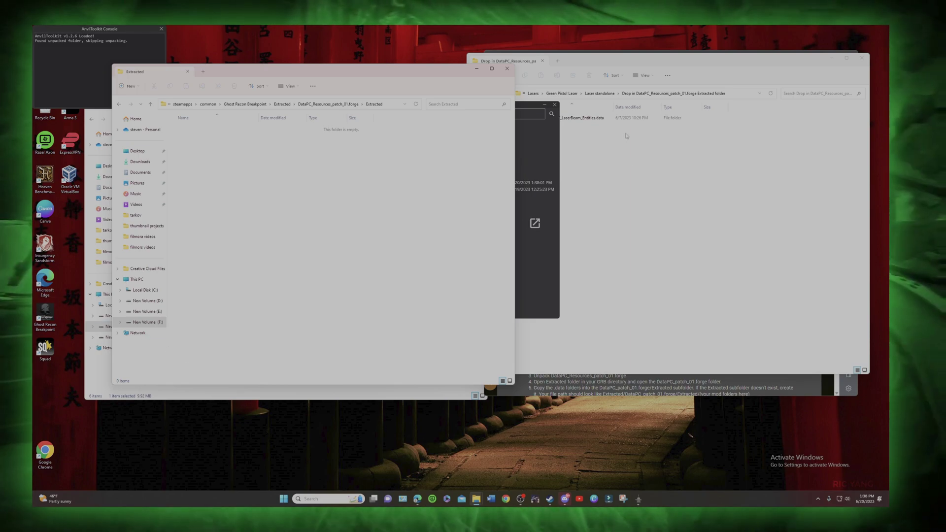
# - Copy the 29611_-_W_AT_LaserBeam_Entities.data folder into Extracted, go up three levels, and close Explorer
pyautogui.click(559, 125)
pyautogui.moveTo(576, 120); pyautogui.dragTo(236, 162)
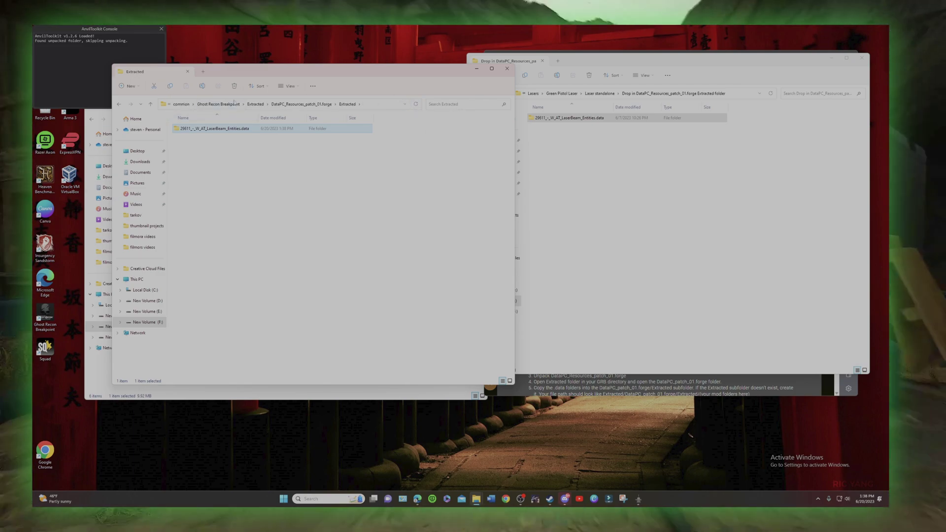
pyautogui.click(150, 104)
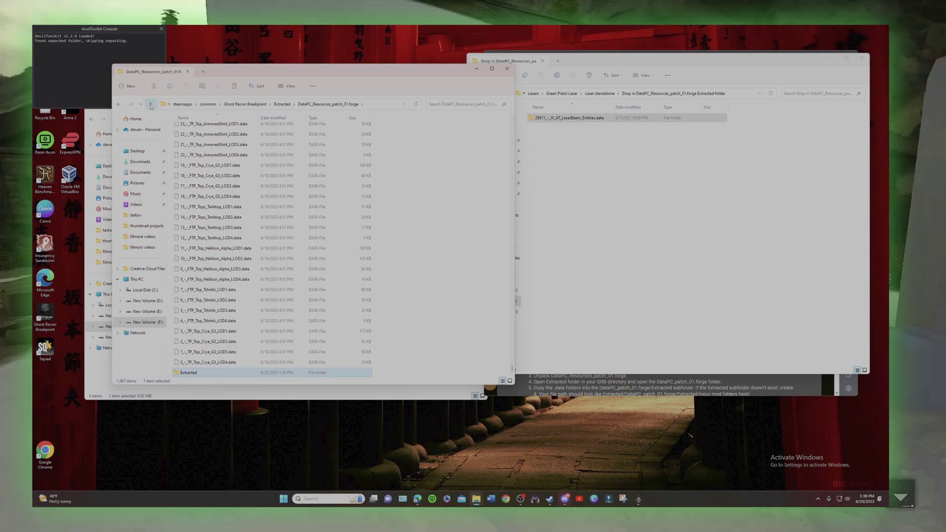
pyautogui.click(150, 105)
pyautogui.click(151, 105)
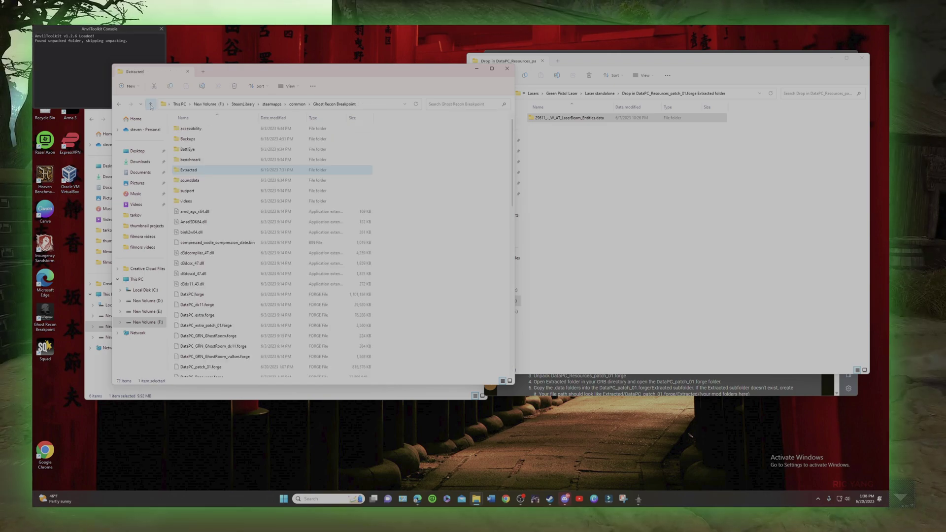
pyautogui.click(507, 69)
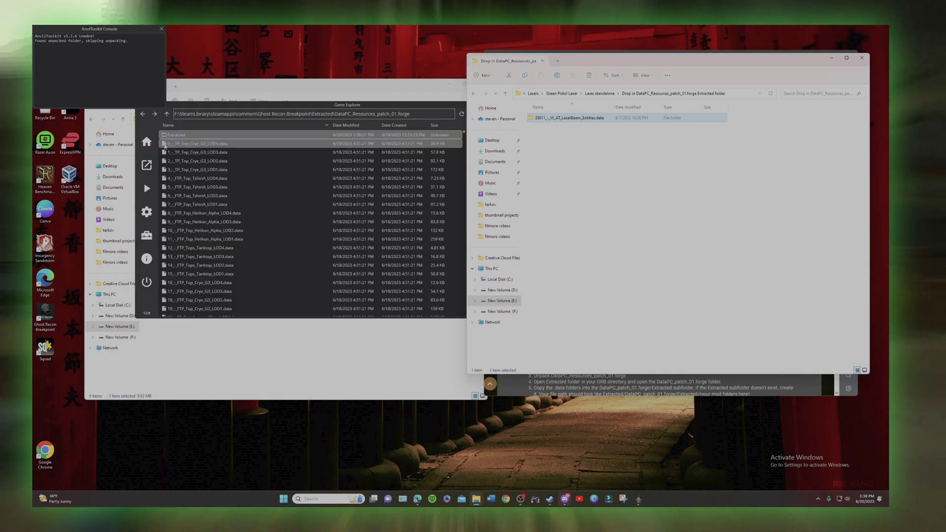
# - Repack the 29611_-_W_AT_LaserBeam_Entities.data folder, then reopen Extracted to confirm it's listed
pyautogui.click(185, 136)
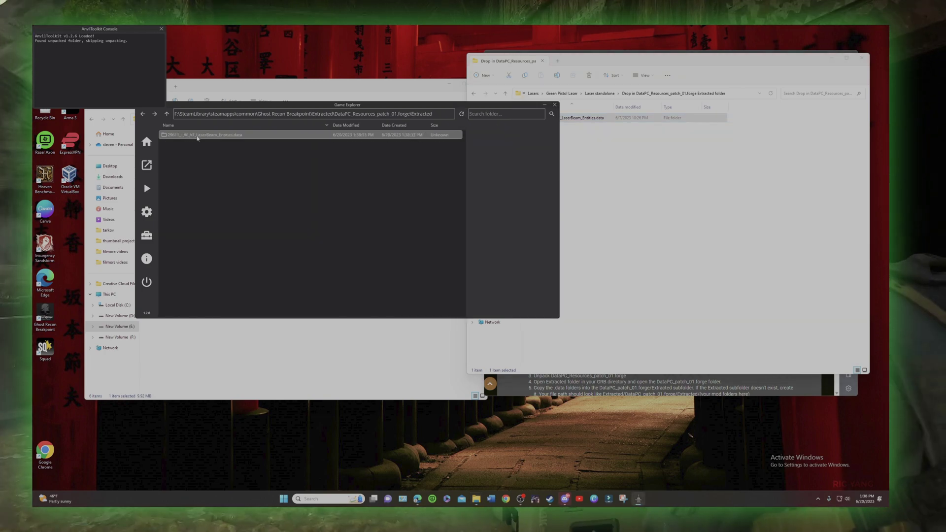
pyautogui.rightClick(197, 139)
pyautogui.click(224, 141)
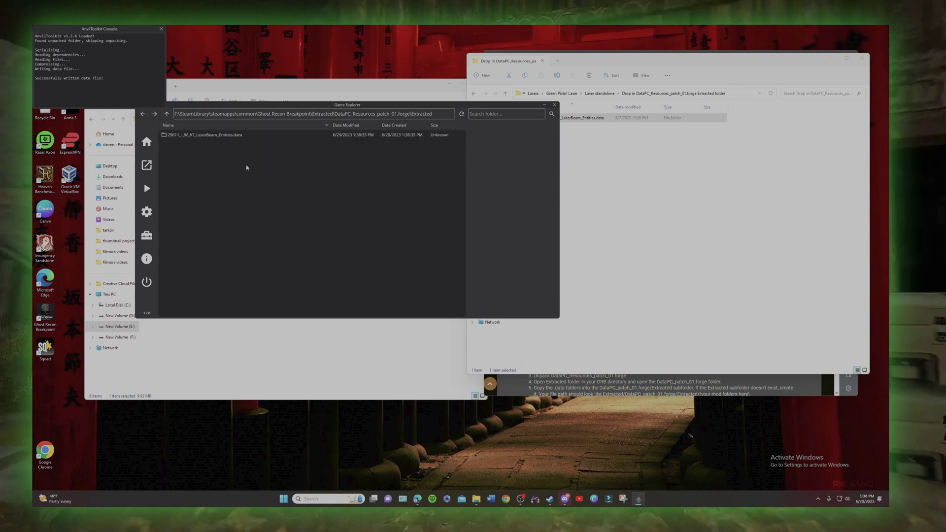
pyautogui.press('BackSpace')
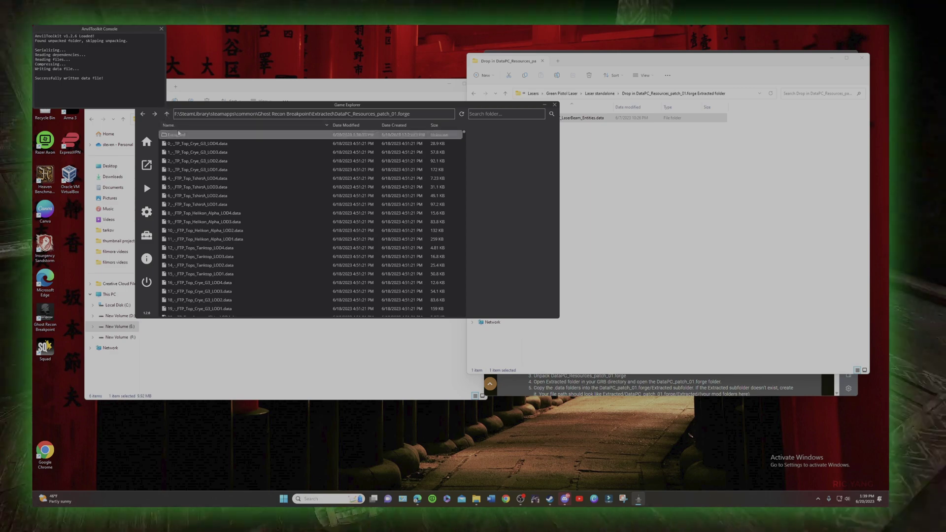
pyautogui.doubleClick(178, 134)
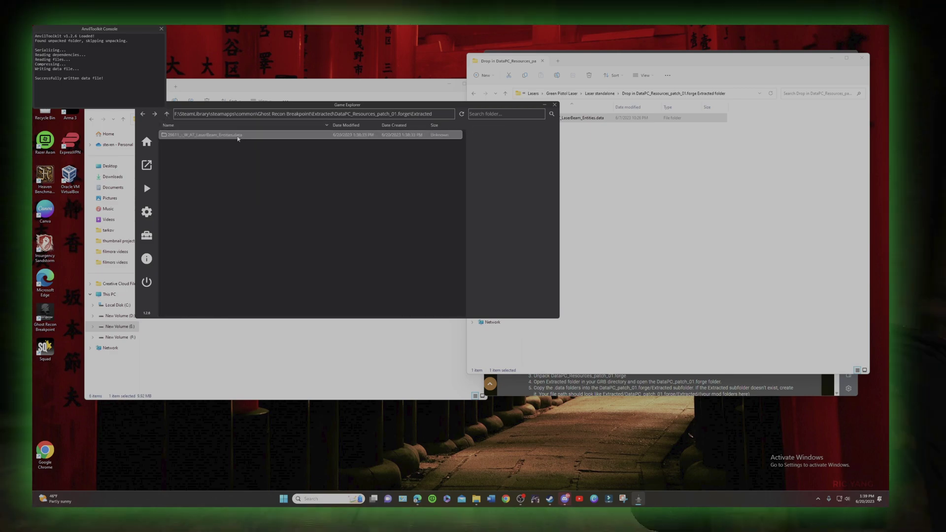
# - Go up two levels to the top-level Extracted folder and select DataPC_Resources_patch_01.forge
pyautogui.click(166, 114)
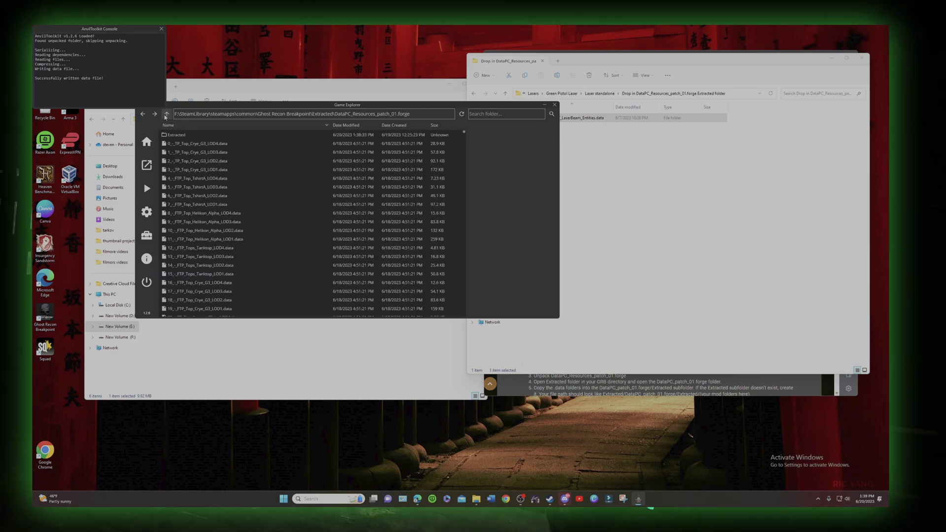
pyautogui.click(166, 115)
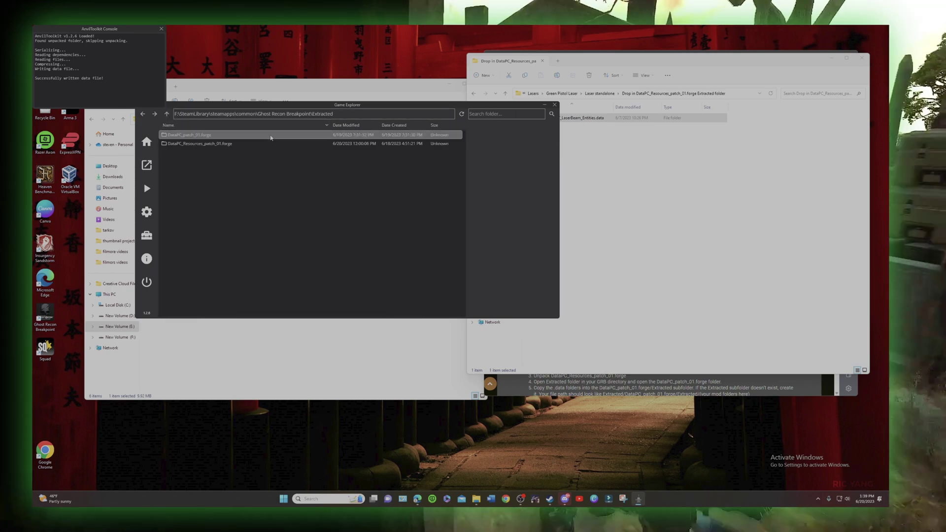
pyautogui.click(195, 137)
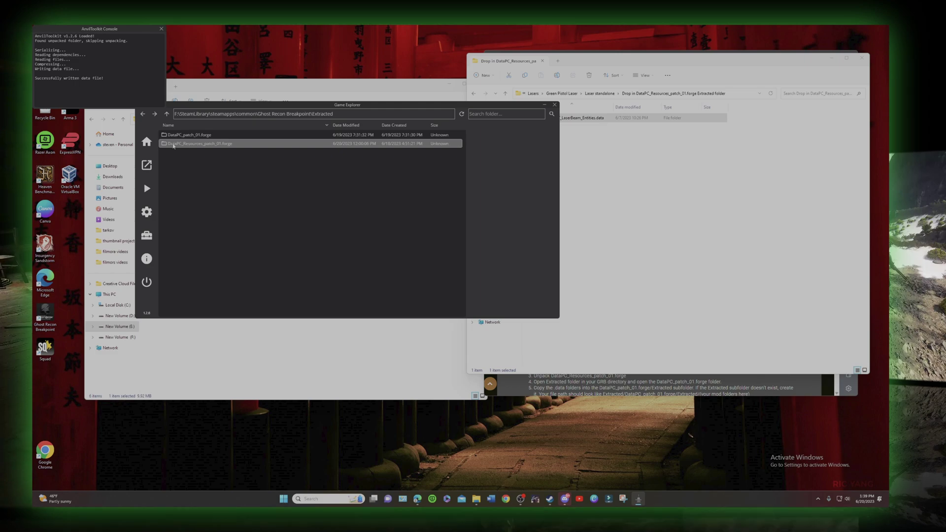
pyautogui.click(229, 146)
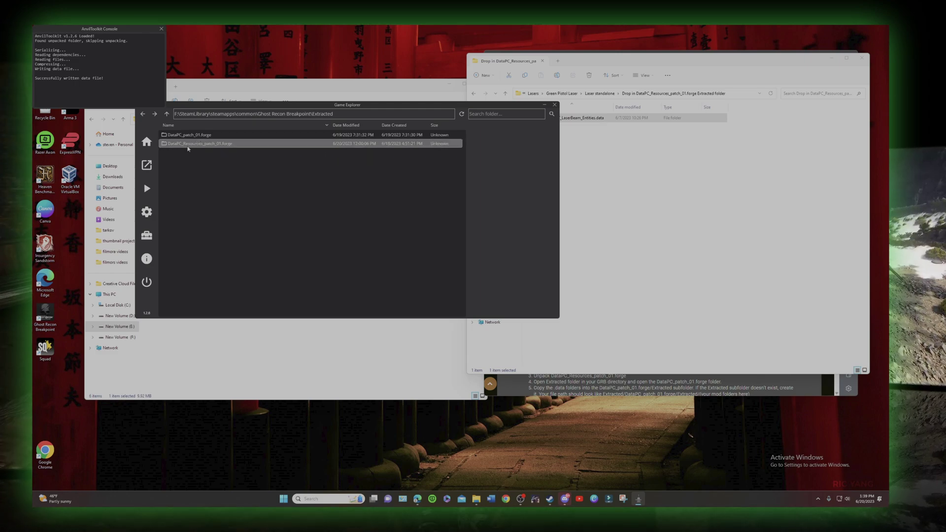